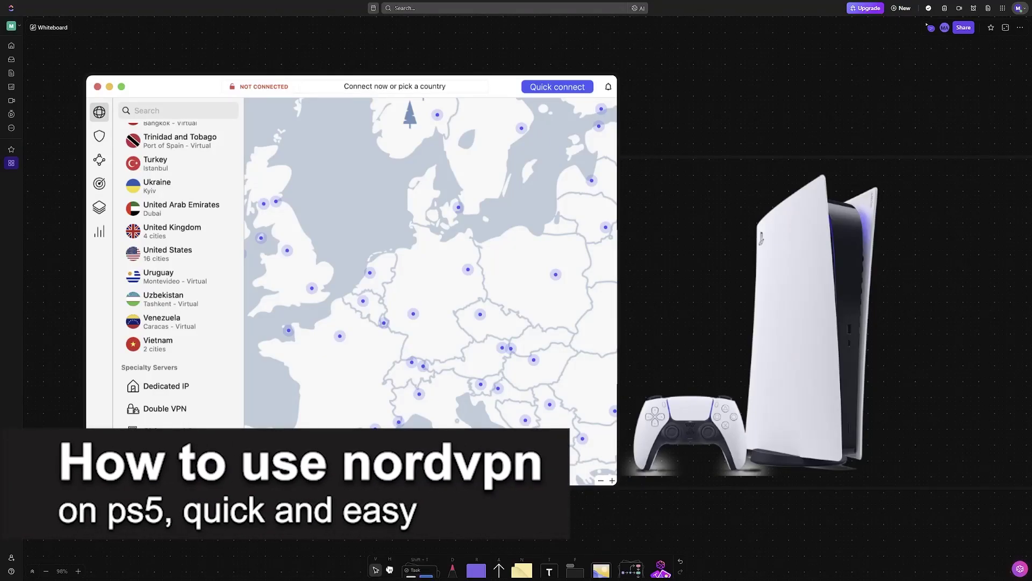
# With the pink pen, arrow NordVPN to the PS5 and add an underlined 'VPN' arrowed into the console
pyautogui.click(452, 570)
pyautogui.moveTo(613, 104)
pyautogui.mouseDown()
pyautogui.moveTo(769, 101)
pyautogui.moveTo(823, 149)
pyautogui.moveTo(834, 144)
pyautogui.mouseUp()
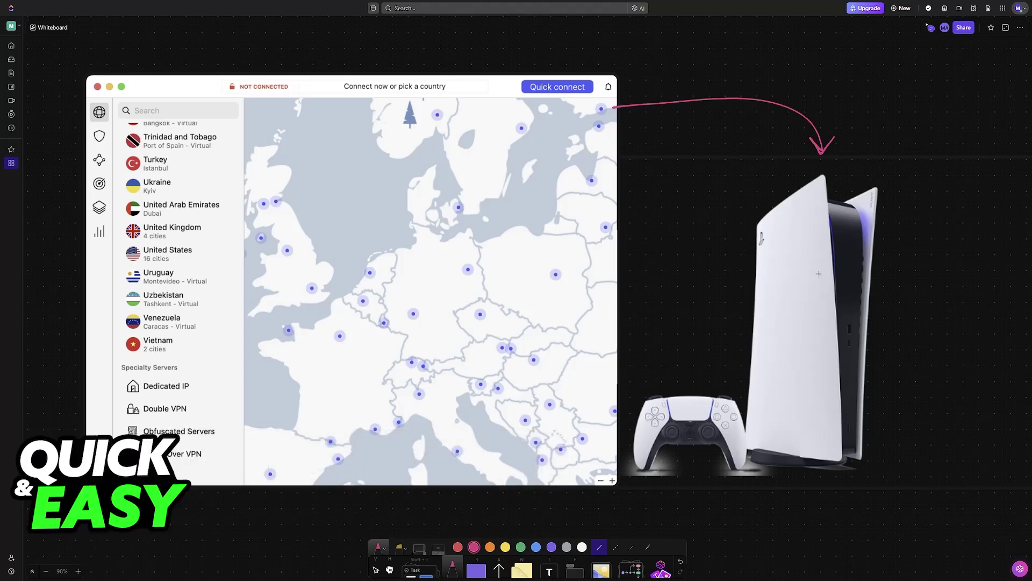
pyautogui.moveTo(646, 261)
pyautogui.mouseDown()
pyautogui.moveTo(671, 287)
pyautogui.moveTo(674, 252)
pyautogui.mouseUp()
pyautogui.moveTo(675, 252)
pyautogui.mouseDown()
pyautogui.moveTo(677, 270)
pyautogui.moveTo(708, 251)
pyautogui.mouseUp()
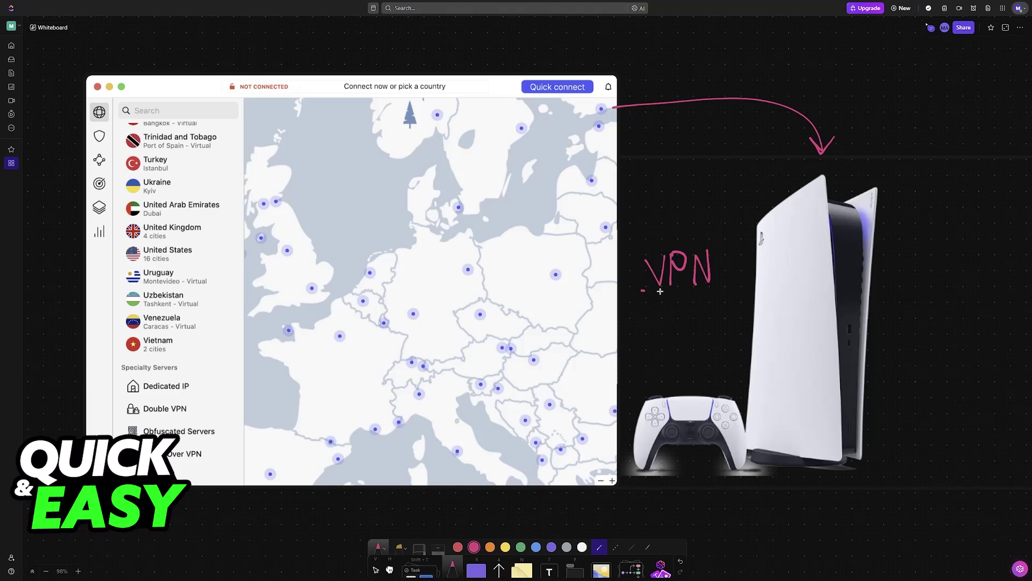
pyautogui.moveTo(643, 291); pyautogui.dragTo(746, 290)
pyautogui.moveTo(680, 296); pyautogui.dragTo(741, 346)
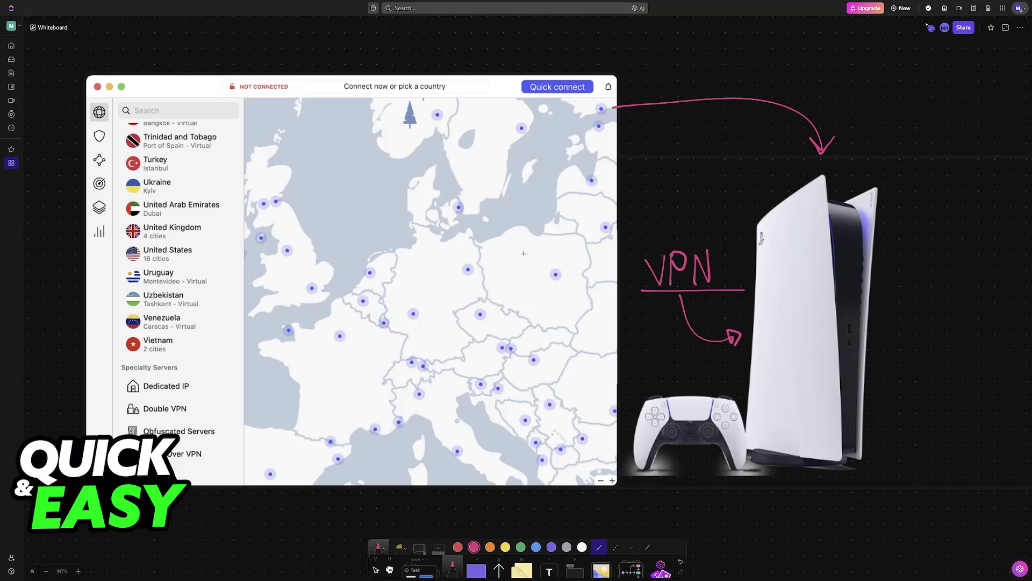
# Handwrite an underlined 'NORD VPN' arrowed to a circled monitor sketch, with an arrow on to the PS5
pyautogui.moveTo(340, 196)
pyautogui.mouseDown()
pyautogui.moveTo(361, 173)
pyautogui.moveTo(396, 195)
pyautogui.moveTo(464, 169)
pyautogui.mouseUp()
pyautogui.moveTo(339, 204); pyautogui.dragTo(491, 200)
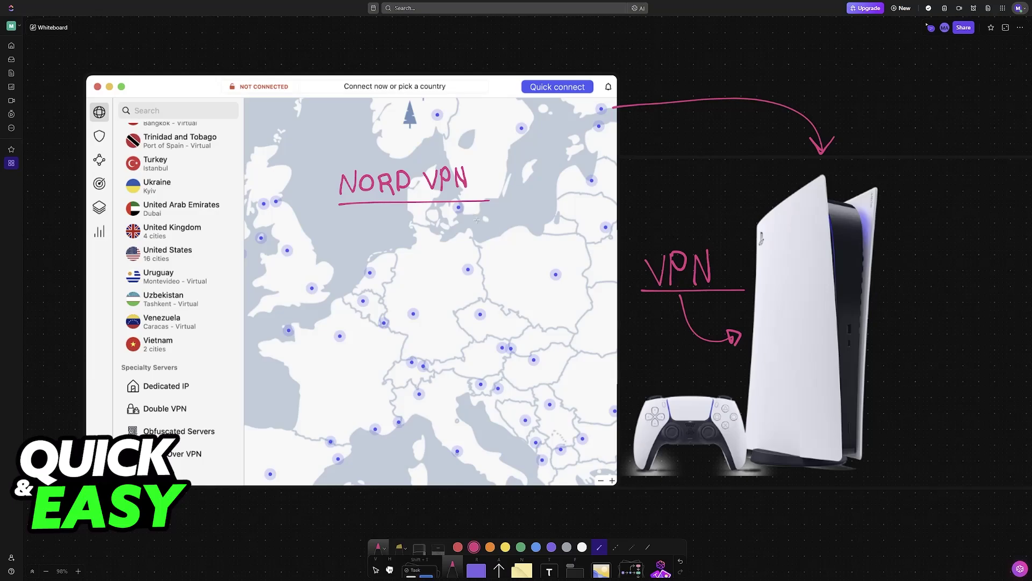
pyautogui.moveTo(411, 218)
pyautogui.mouseDown()
pyautogui.moveTo(497, 258)
pyautogui.moveTo(543, 231)
pyautogui.moveTo(526, 258)
pyautogui.mouseUp()
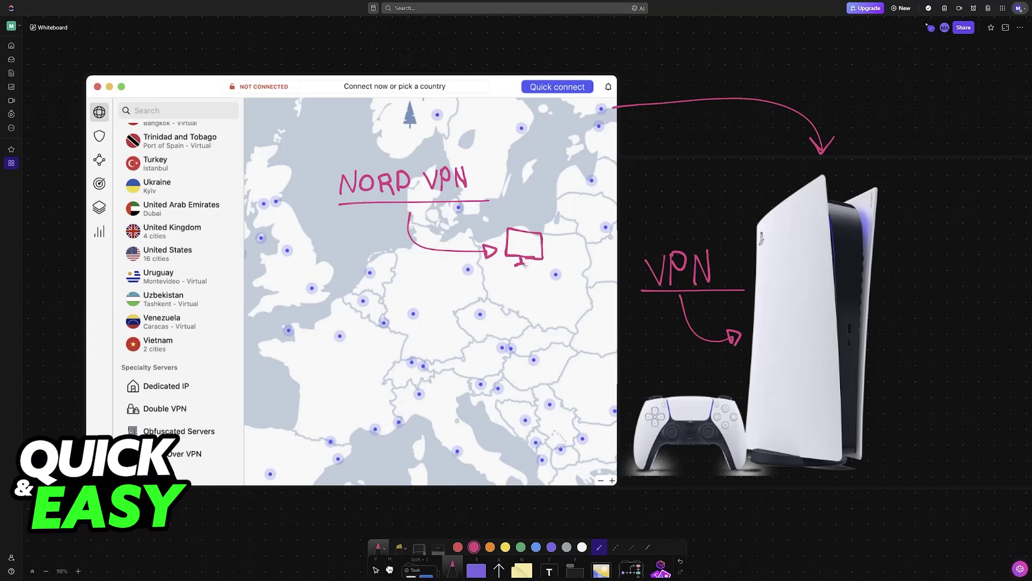
pyautogui.moveTo(556, 250)
pyautogui.mouseDown()
pyautogui.moveTo(730, 235)
pyautogui.moveTo(726, 245)
pyautogui.mouseUp()
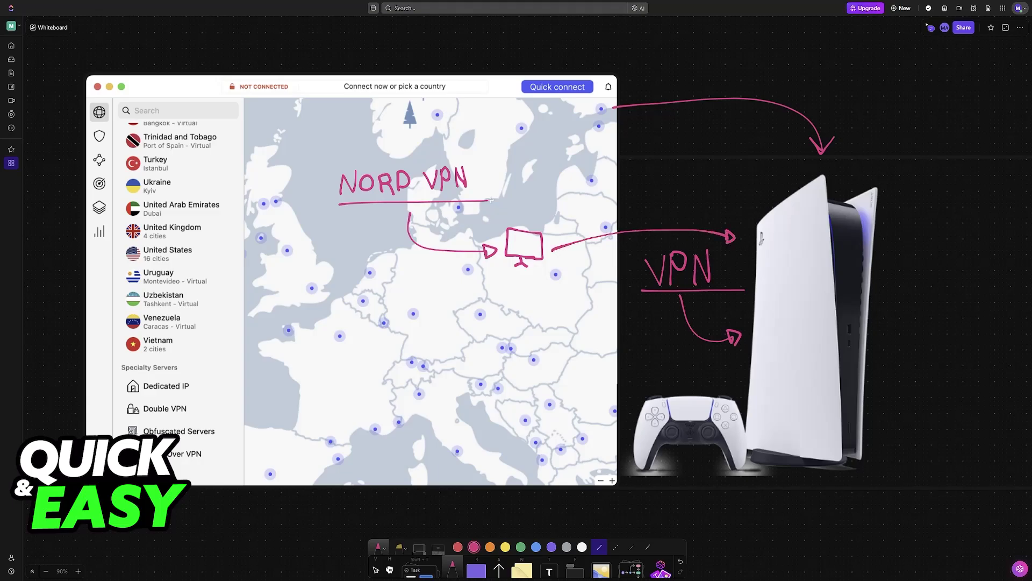
pyautogui.moveTo(495, 276); pyautogui.dragTo(497, 279)
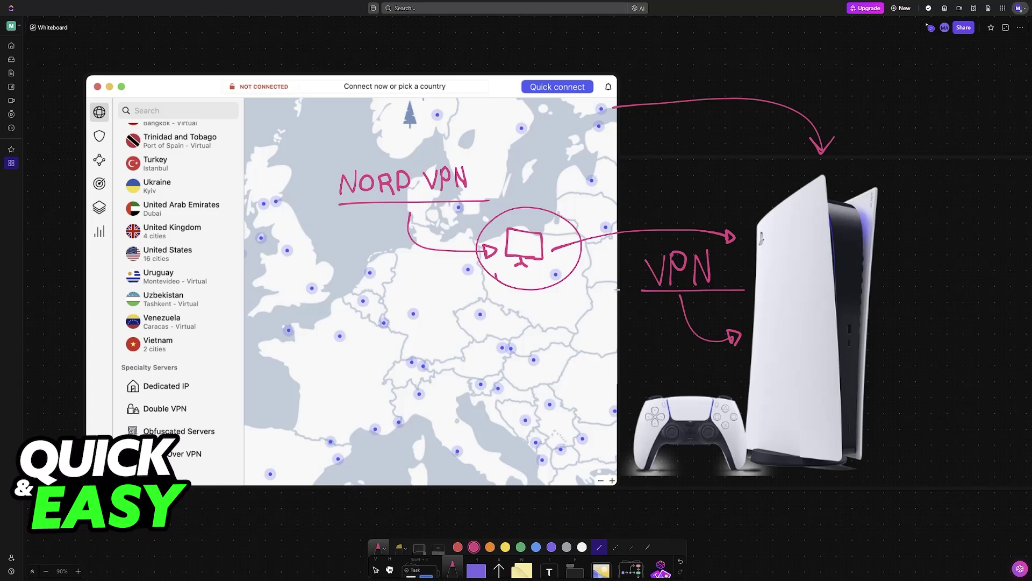
pyautogui.hscroll(10, 619, 287)
pyautogui.hscroll(10, 619, 288)
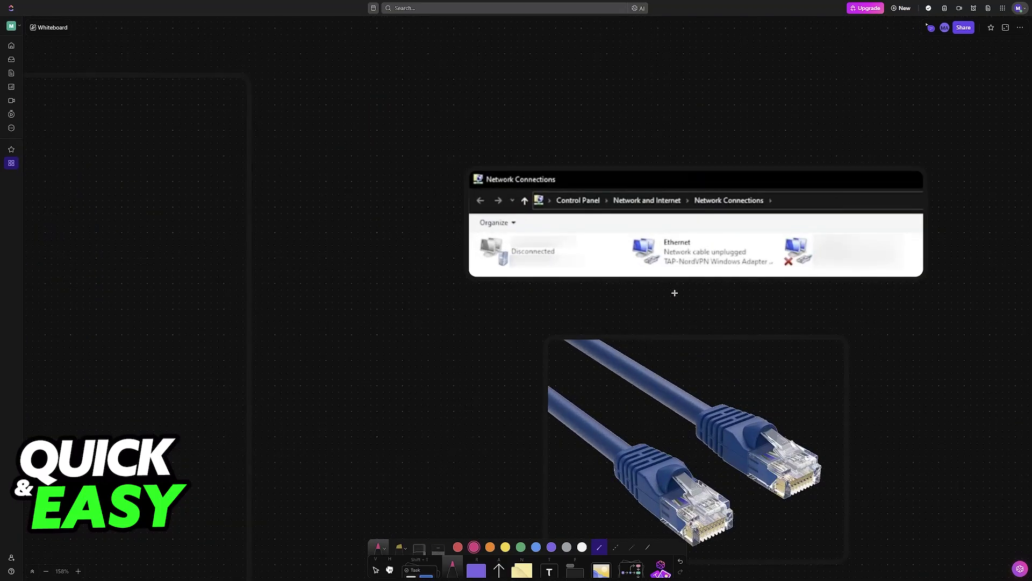
pyautogui.scroll(3, 664, 291)
# Draw arrows pointing at the NordVPN adapter, Control Panel and Network and Internet
pyautogui.moveTo(605, 275); pyautogui.dragTo(664, 308)
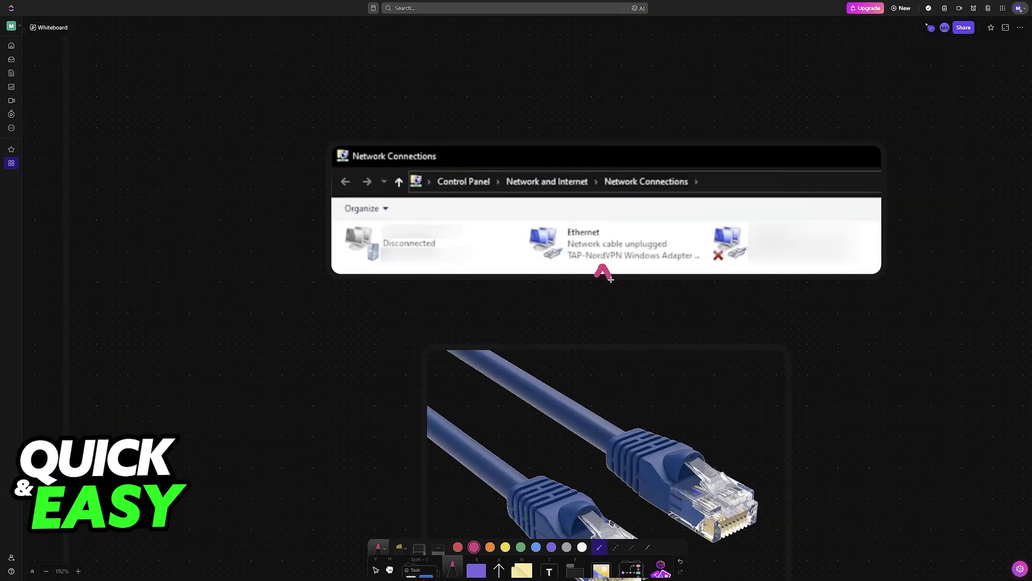
pyautogui.moveTo(467, 169); pyautogui.dragTo(505, 99)
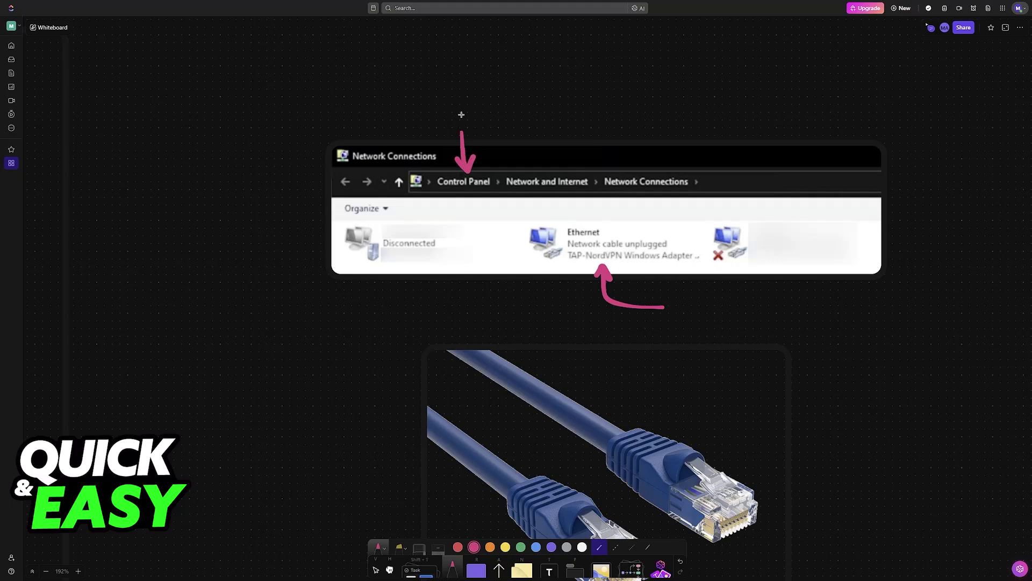
pyautogui.moveTo(539, 158)
pyautogui.mouseDown()
pyautogui.moveTo(555, 155)
pyautogui.moveTo(542, 114)
pyautogui.mouseUp()
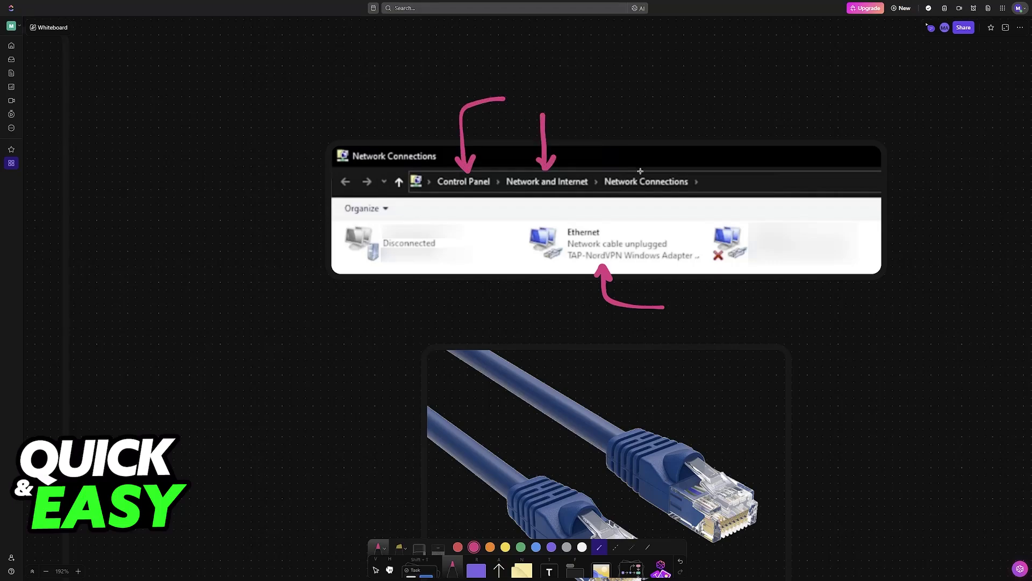
# Underline Network Connections, undoing stray strokes, and bracket the Ethernet entry with end caps
pyautogui.moveTo(605, 194)
pyautogui.mouseDown()
pyautogui.moveTo(696, 196)
pyautogui.moveTo(605, 194)
pyautogui.mouseUp()
pyautogui.hotkey('ctrl', 'z')
pyautogui.moveTo(562, 260)
pyautogui.mouseDown()
pyautogui.moveTo(663, 262)
pyautogui.moveTo(570, 263)
pyautogui.moveTo(510, 223)
pyautogui.mouseUp()
pyautogui.hotkey('ctrl', 'z')
pyautogui.hotkey('ctrl', 'z')
pyautogui.hotkey('ctrl', 'z')
pyautogui.moveTo(711, 266); pyautogui.dragTo(708, 220)
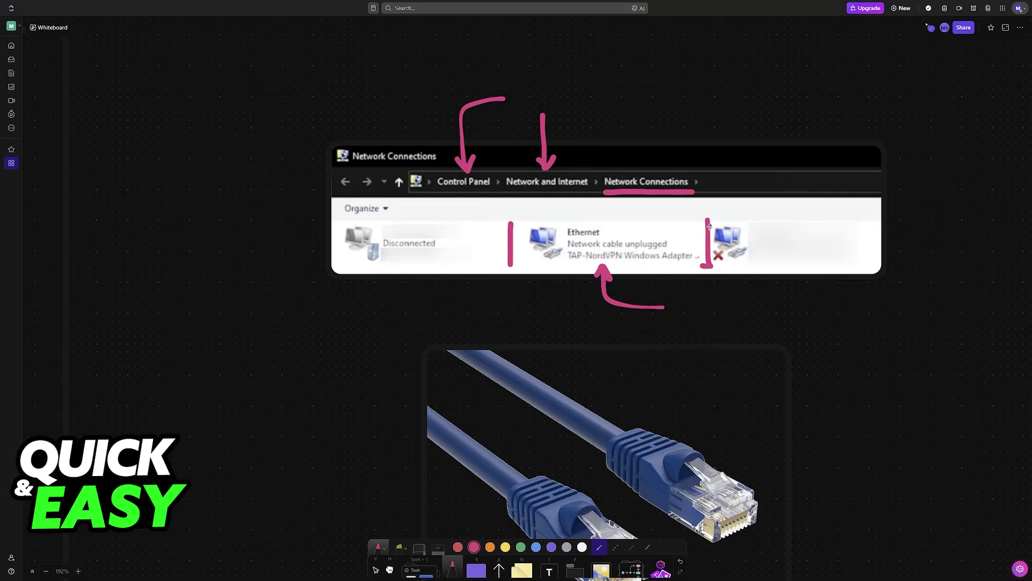
pyautogui.moveTo(505, 218); pyautogui.dragTo(516, 217)
# Finish the Ethernet bracket caps, arrow the Sharing tab, and link the sharing checkbox to a monitor sketch
pyautogui.moveTo(508, 263); pyautogui.dragTo(520, 264)
pyautogui.hscroll(10, 517, 324)
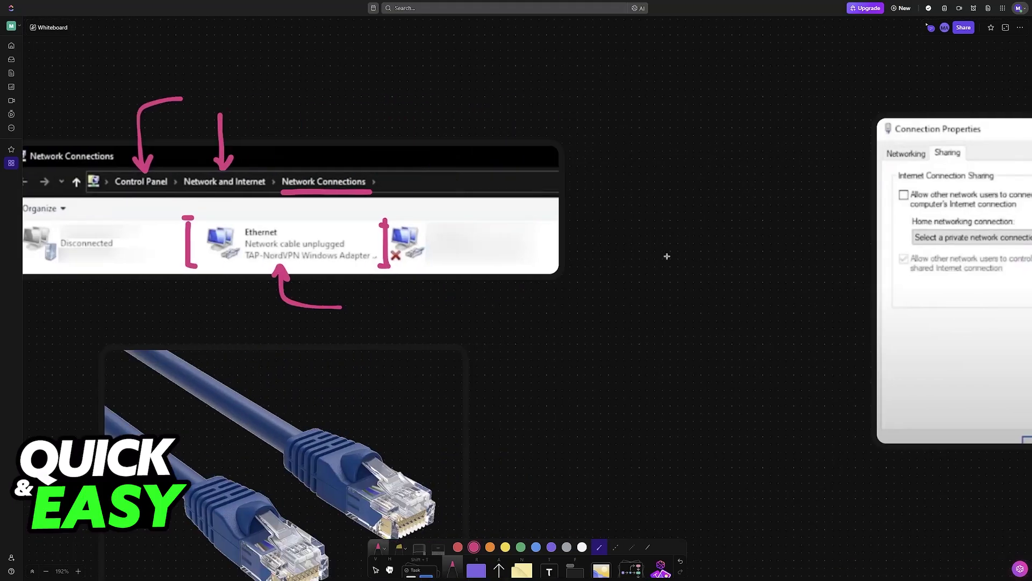
pyautogui.hscroll(8, 668, 257)
pyautogui.hscroll(5, 565, 256)
pyautogui.moveTo(418, 137)
pyautogui.mouseDown()
pyautogui.moveTo(447, 96)
pyautogui.moveTo(500, 95)
pyautogui.mouseUp()
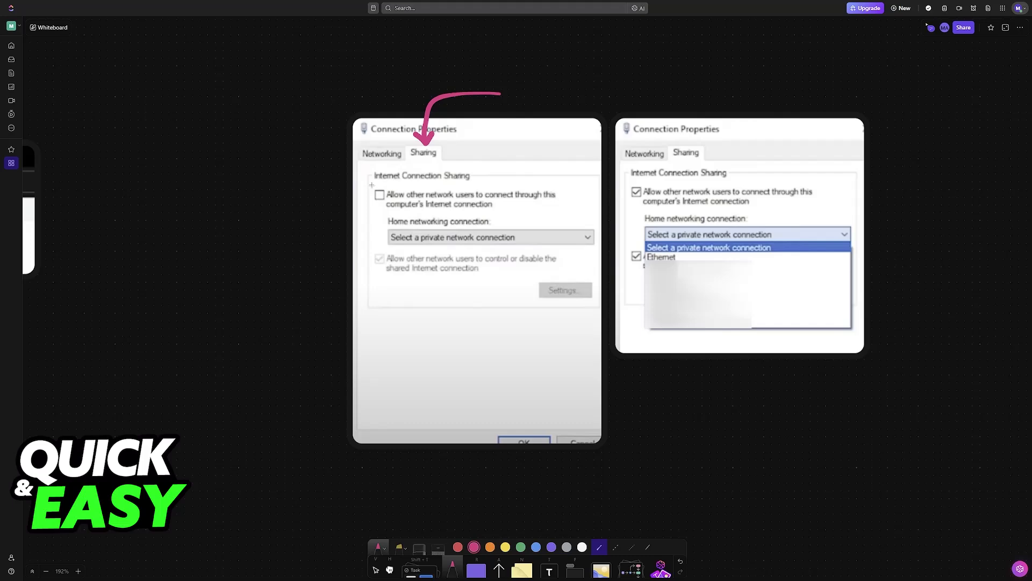
pyautogui.moveTo(371, 185); pyautogui.dragTo(372, 185)
pyautogui.hotkey('ctrl', 'z')
pyautogui.moveTo(465, 400)
pyautogui.mouseDown()
pyautogui.moveTo(437, 400)
pyautogui.moveTo(484, 366)
pyautogui.moveTo(488, 399)
pyautogui.moveTo(461, 403)
pyautogui.moveTo(459, 416)
pyautogui.moveTo(471, 421)
pyautogui.moveTo(458, 403)
pyautogui.mouseUp()
pyautogui.moveTo(369, 198)
pyautogui.mouseDown()
pyautogui.moveTo(367, 323)
pyautogui.moveTo(426, 374)
pyautogui.mouseUp()
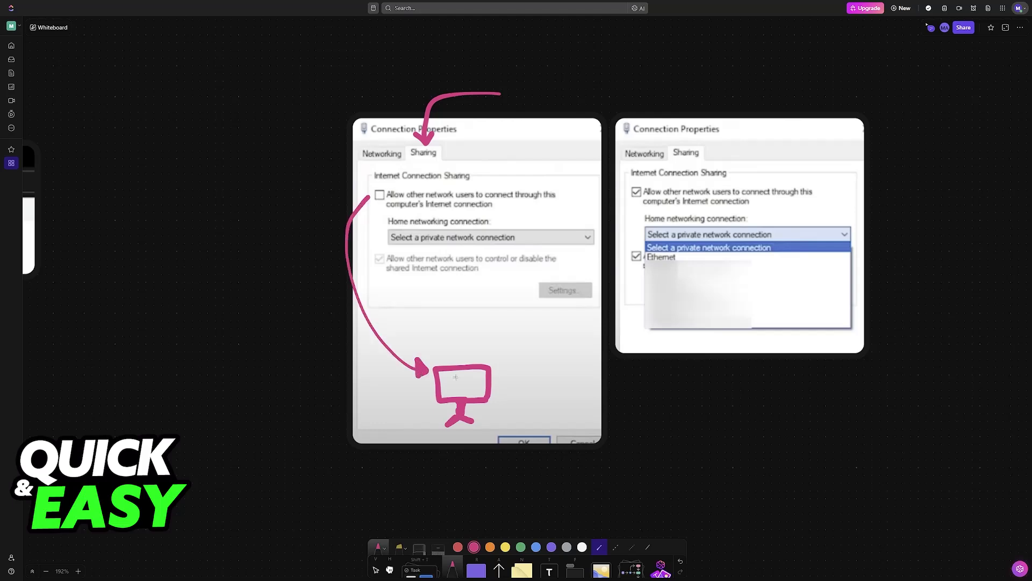
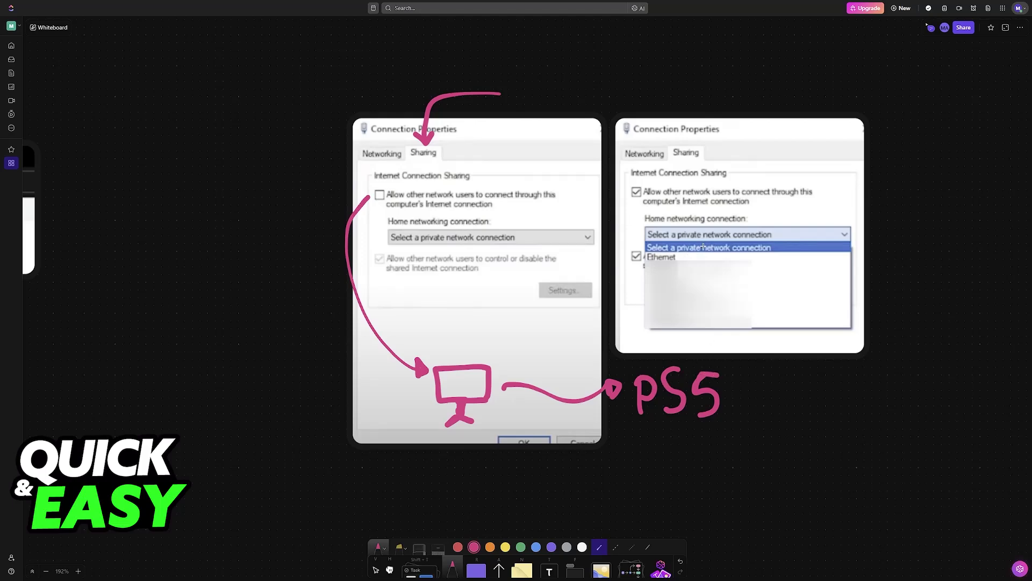
# Bracket both ends of the Ethernet option in pink and draw a line beneath it
pyautogui.moveTo(645, 250); pyautogui.dragTo(643, 265)
pyautogui.moveTo(847, 249); pyautogui.dragTo(850, 263)
pyautogui.moveTo(646, 265); pyautogui.dragTo(678, 266)
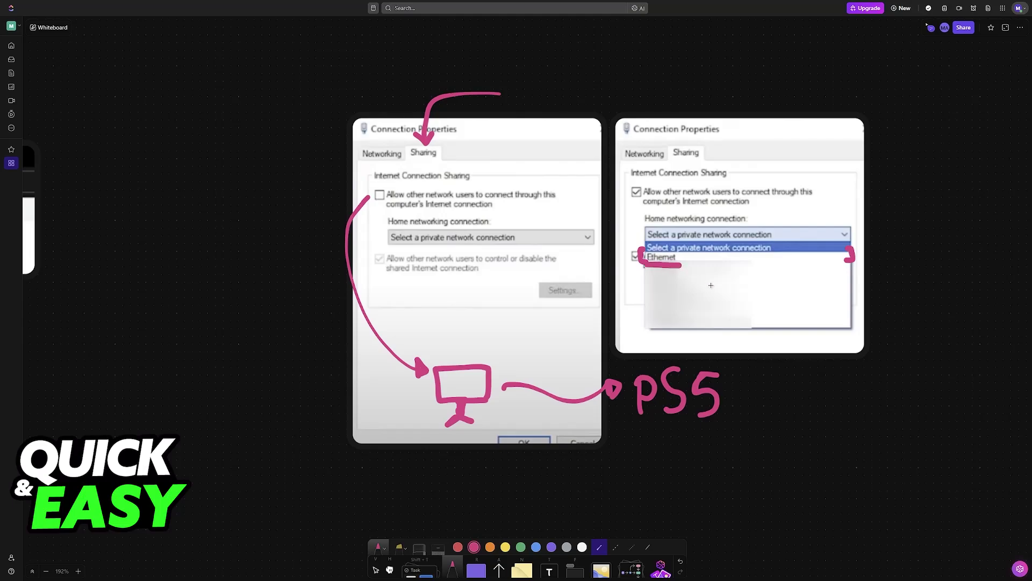
pyautogui.hscroll(-10, 517, 291)
pyautogui.hscroll(-5, 517, 290)
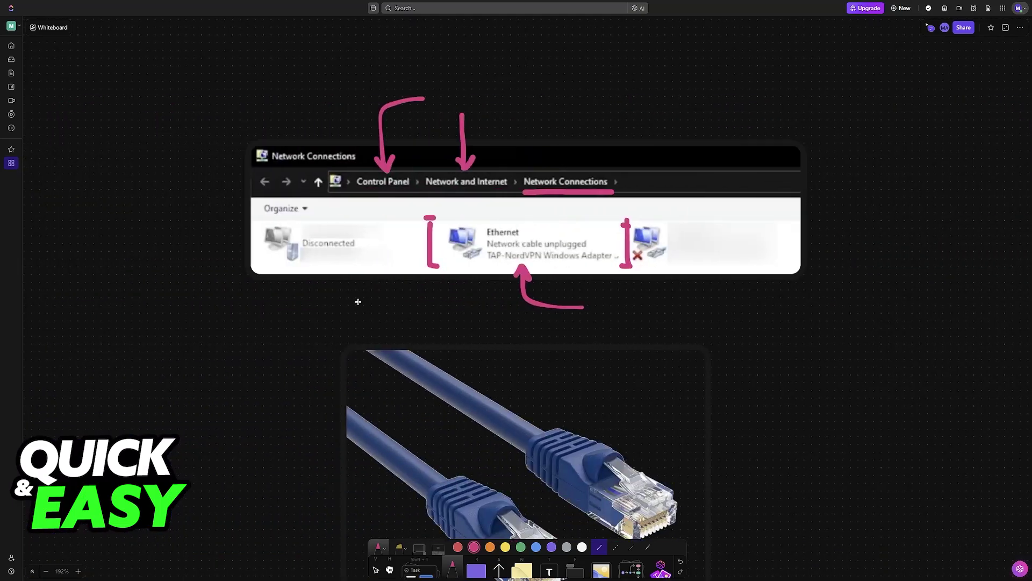
# Undo the stray pink marks near the adapters, then underline the Ethernet option
pyautogui.moveTo(298, 274)
pyautogui.mouseDown()
pyautogui.moveTo(275, 278)
pyautogui.moveTo(323, 300)
pyautogui.mouseUp()
pyautogui.hotkey('ctrl', 'z')
pyautogui.hotkey('ctrl', 'z')
pyautogui.moveTo(635, 277)
pyautogui.mouseDown()
pyautogui.moveTo(650, 196)
pyautogui.moveTo(775, 228)
pyautogui.mouseUp()
pyautogui.hotkey('ctrl', 'z')
pyautogui.hscroll(10, 516, 291)
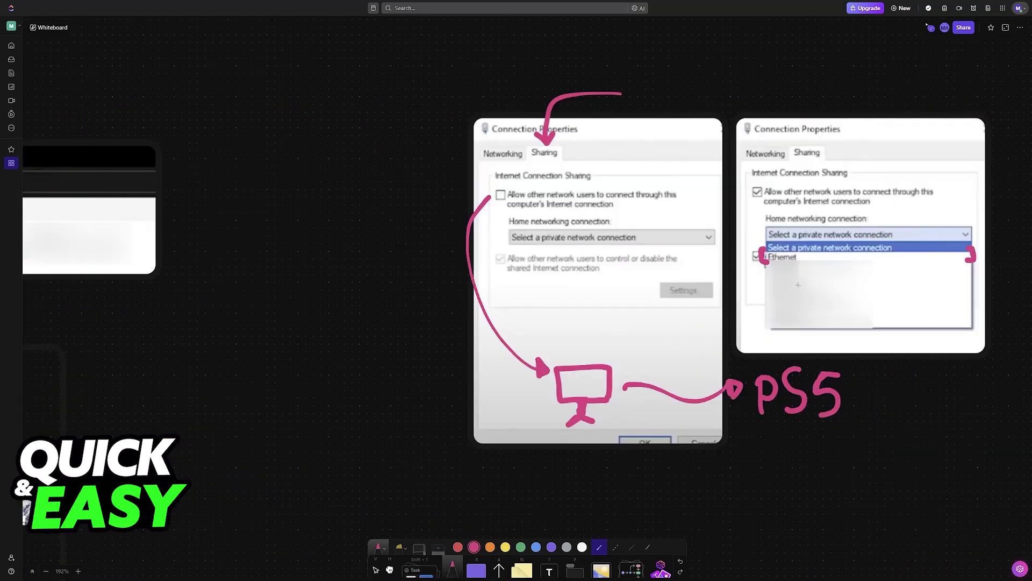
pyautogui.hscroll(5, 517, 291)
pyautogui.moveTo(565, 263); pyautogui.dragTo(773, 260)
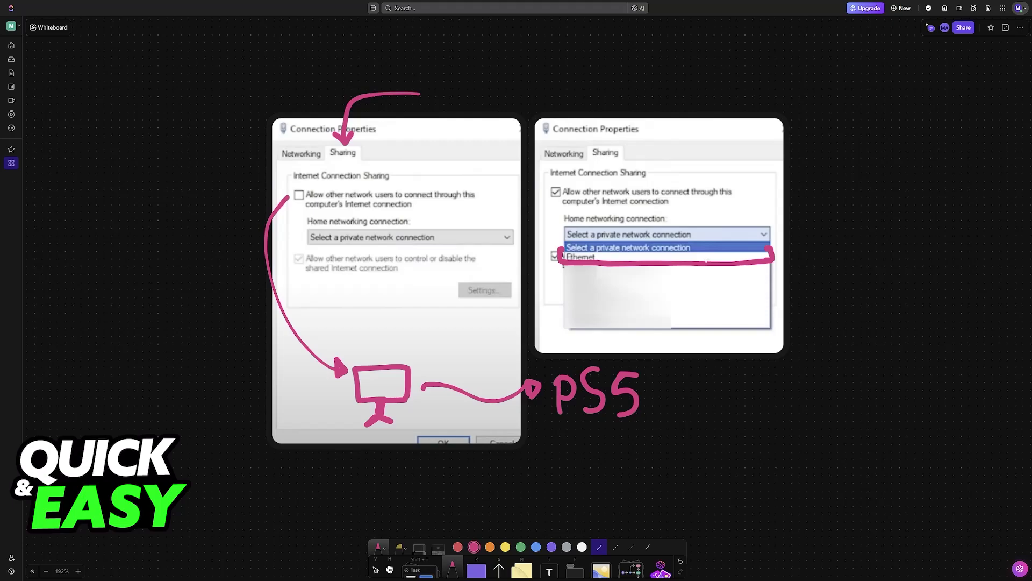
pyautogui.hscroll(10, 706, 260)
pyautogui.hscroll(10, 645, 267)
pyautogui.hscroll(5, 594, 270)
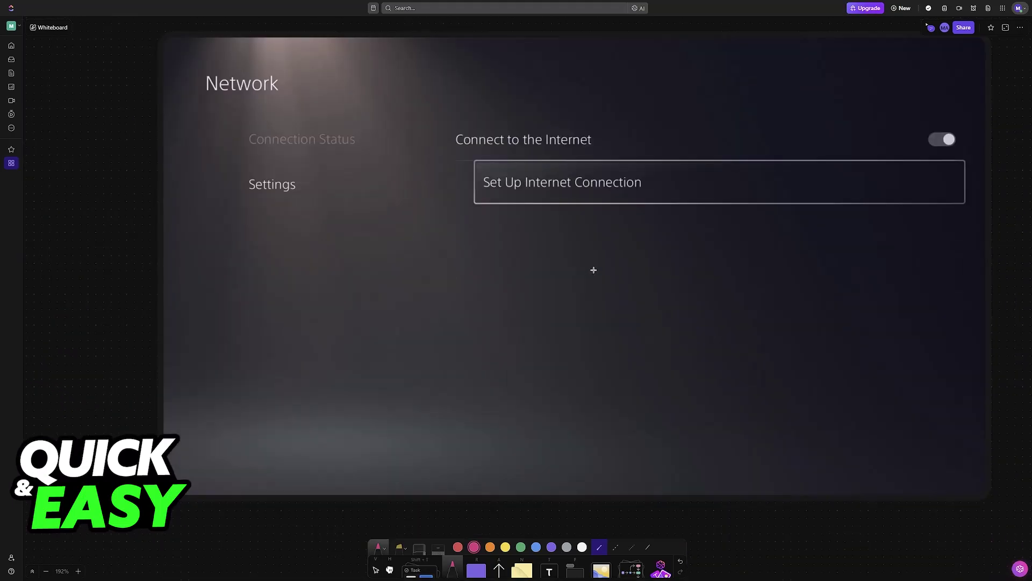
pyautogui.hscroll(5, 593, 270)
pyautogui.scroll(5, 629, 290)
pyautogui.scroll(-5, 645, 307)
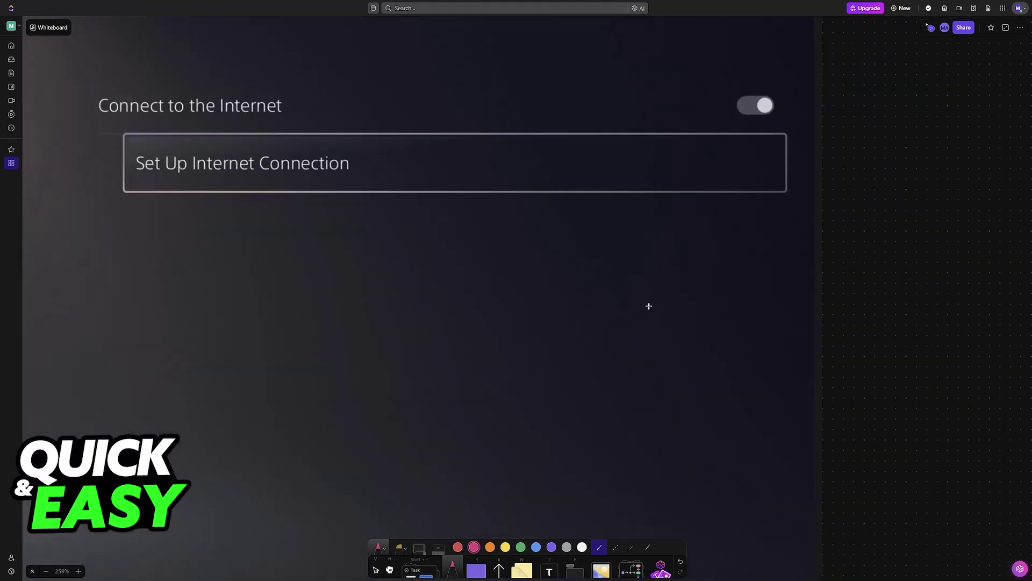
pyautogui.scroll(-3, 678, 320)
pyautogui.hscroll(-10, 678, 320)
pyautogui.hscroll(-10, 517, 322)
pyautogui.hscroll(-5, 516, 323)
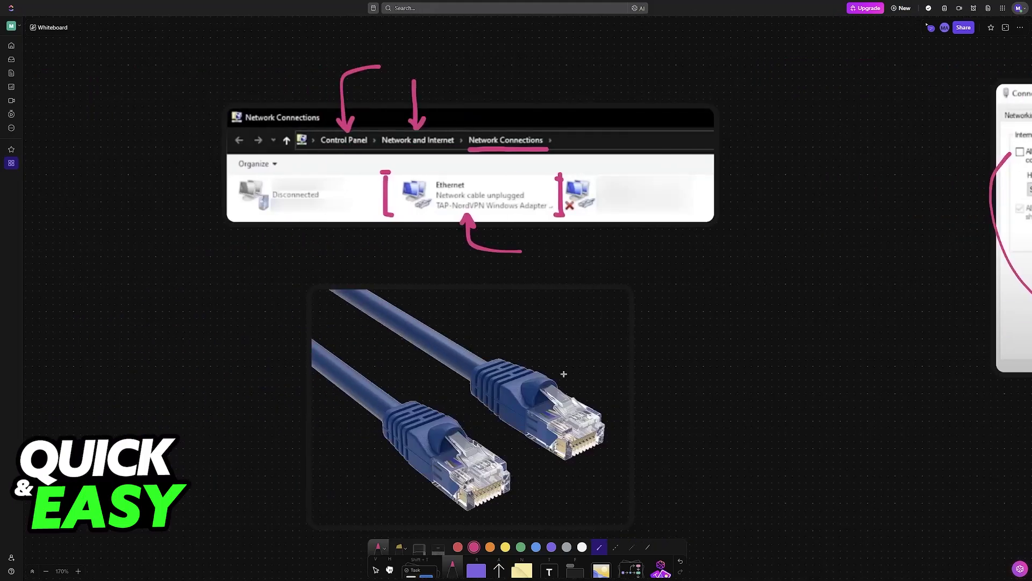
# Draw pink arrows from the cable plugs, handwriting PS5 on one and PC on the other
pyautogui.moveTo(599, 426)
pyautogui.mouseDown()
pyautogui.moveTo(691, 424)
pyautogui.moveTo(731, 396)
pyautogui.moveTo(746, 411)
pyautogui.mouseUp()
pyautogui.moveTo(805, 381); pyautogui.dragTo(795, 416)
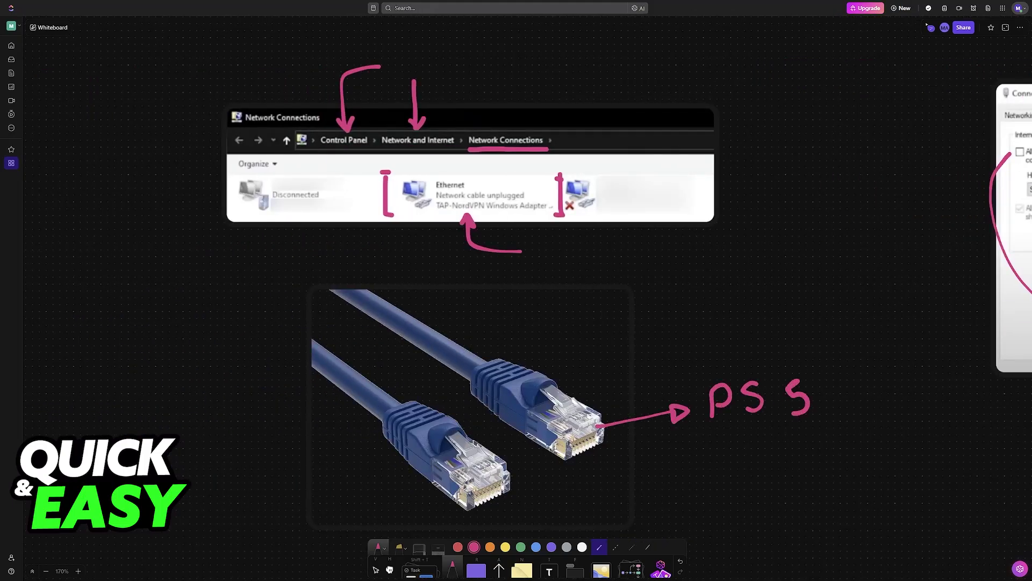
pyautogui.moveTo(434, 484)
pyautogui.mouseDown()
pyautogui.moveTo(332, 509)
pyautogui.moveTo(290, 500)
pyautogui.moveTo(323, 512)
pyautogui.moveTo(710, 444)
pyautogui.mouseUp()
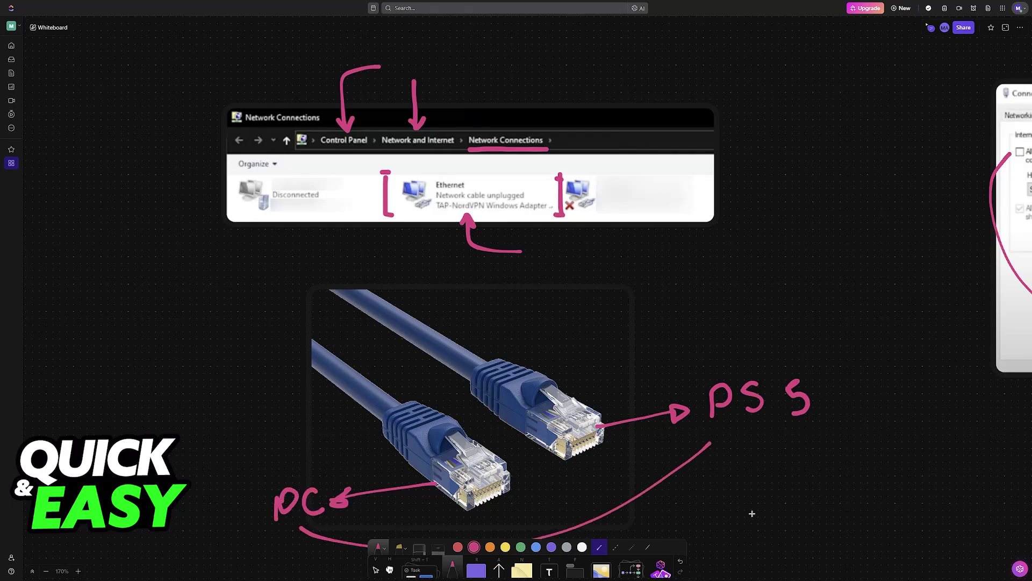
# Join the PC and PS5 labels with a curve; bracket Settings and Set Up Internet Connection
pyautogui.moveTo(798, 505); pyautogui.dragTo(516, 452)
pyautogui.hscroll(10, 837, 455)
pyautogui.hscroll(8, 564, 323)
pyautogui.hscroll(4, 485, 322)
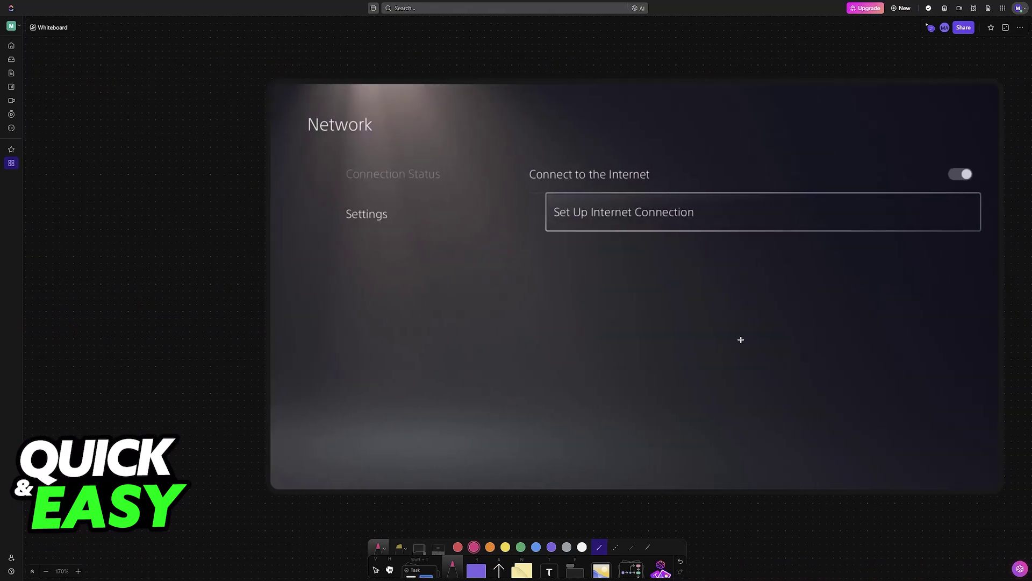
pyautogui.moveTo(339, 219)
pyautogui.mouseDown()
pyautogui.moveTo(313, 186)
pyautogui.moveTo(315, 163)
pyautogui.mouseUp()
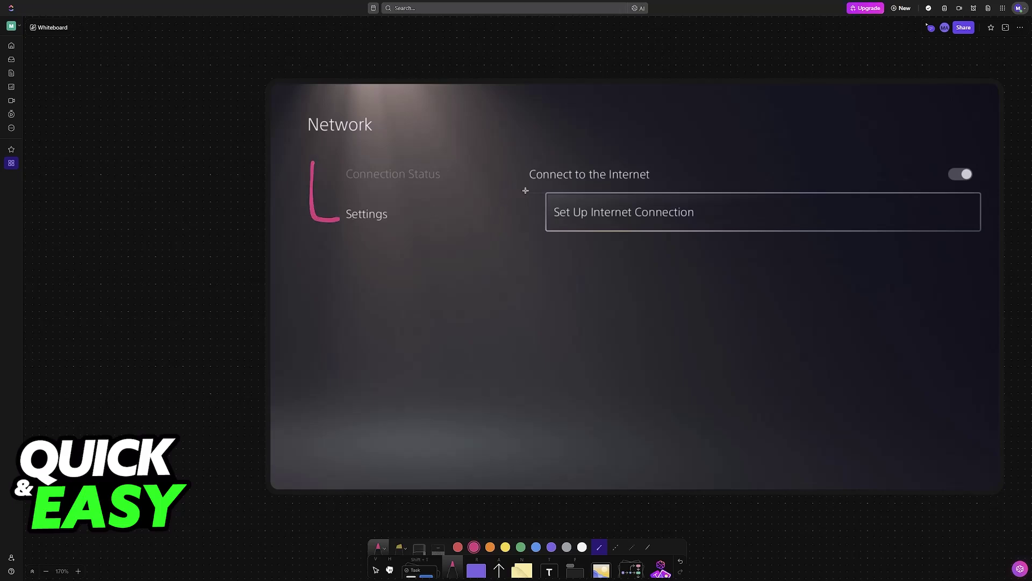
pyautogui.moveTo(548, 229); pyautogui.dragTo(550, 192)
pyautogui.moveTo(967, 231); pyautogui.dragTo(976, 194)
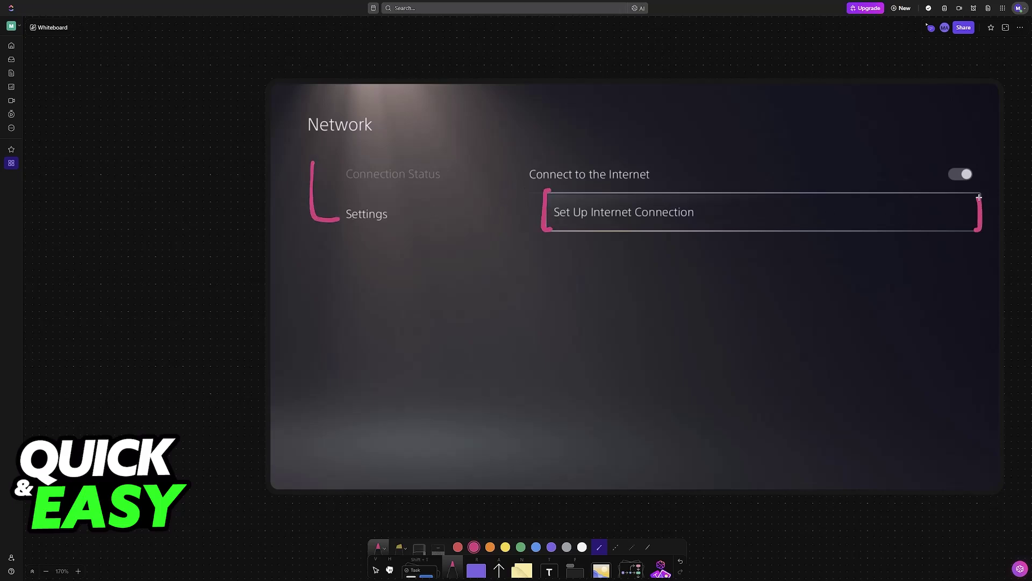
pyautogui.hscroll(10, 566, 322)
pyautogui.hscroll(10, 564, 324)
pyautogui.hscroll(5, 547, 247)
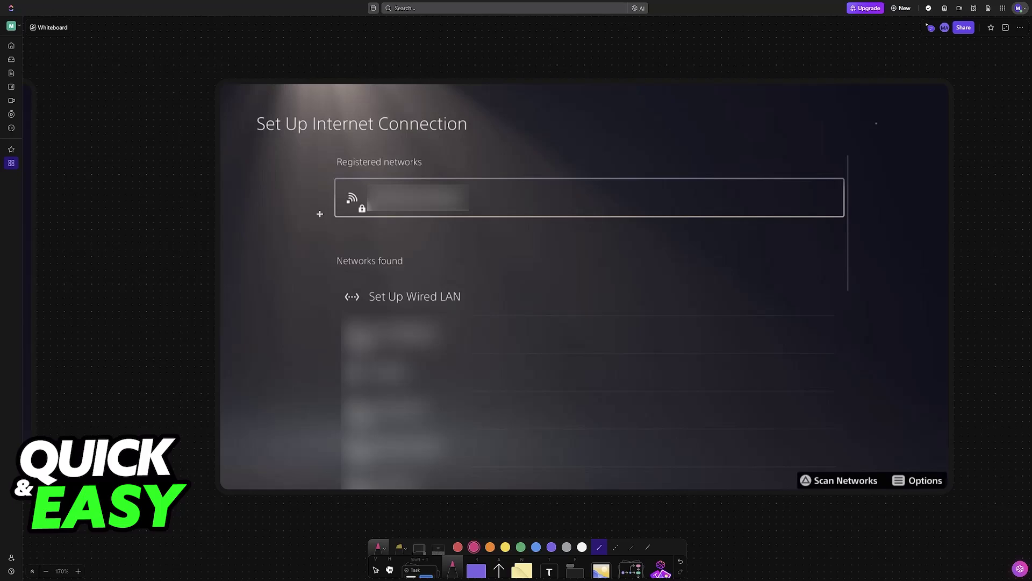
pyautogui.hscroll(3, 318, 211)
pyautogui.scroll(1, 366, 303)
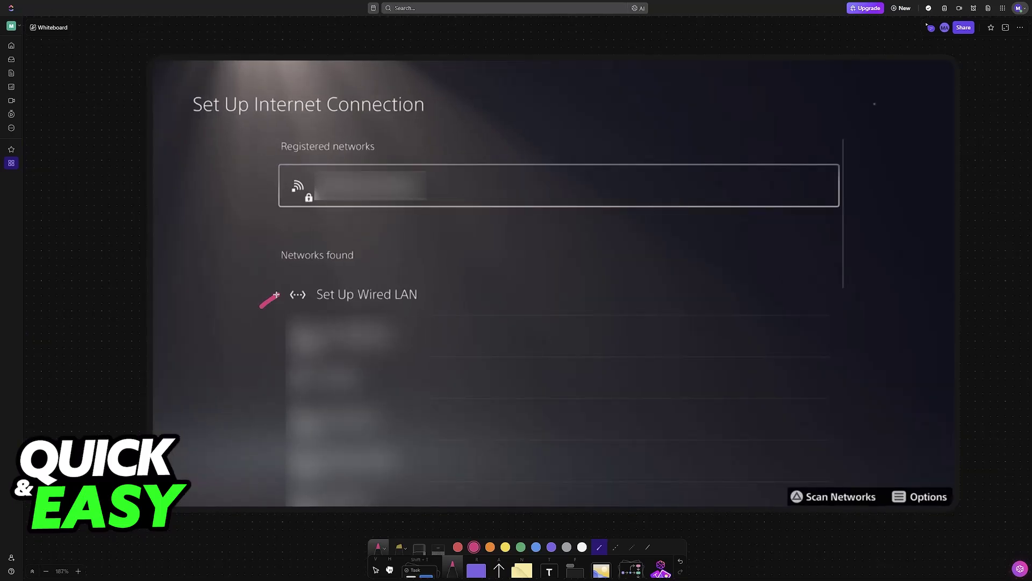
# Point a pink arrow at Set Up Wired LAN and write an underlined NORD VPN beside it
pyautogui.moveTo(279, 294); pyautogui.dragTo(221, 242)
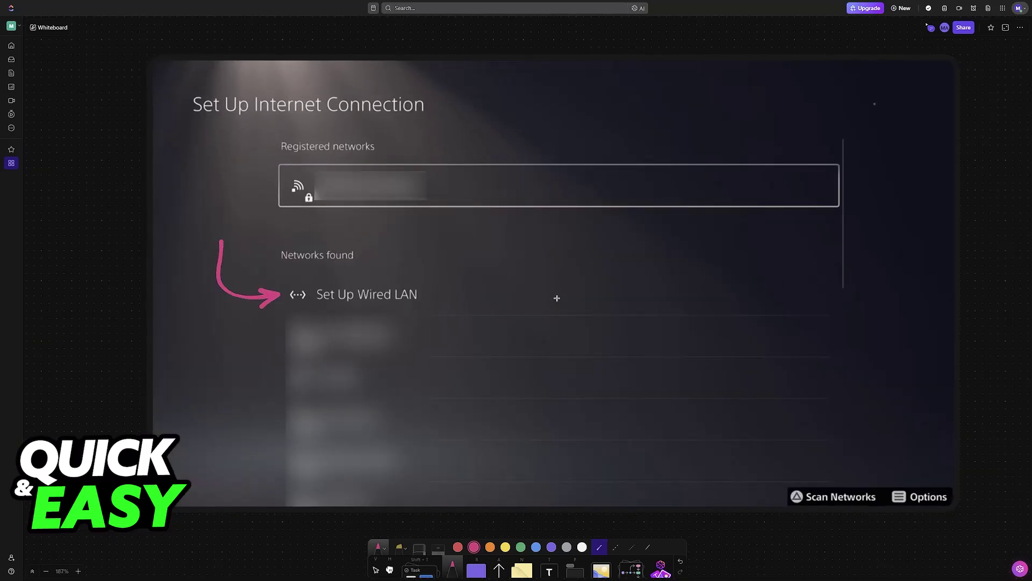
pyautogui.moveTo(563, 309)
pyautogui.mouseDown()
pyautogui.moveTo(577, 279)
pyautogui.moveTo(631, 304)
pyautogui.moveTo(697, 275)
pyautogui.moveTo(712, 306)
pyautogui.mouseUp()
pyautogui.moveTo(710, 279)
pyautogui.mouseDown()
pyautogui.moveTo(732, 305)
pyautogui.moveTo(750, 272)
pyautogui.mouseUp()
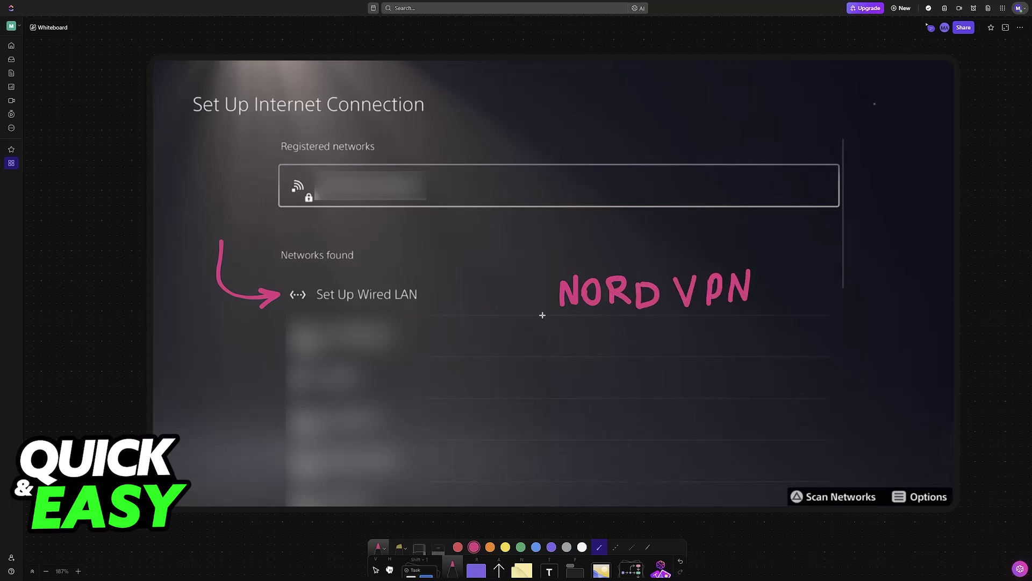
pyautogui.moveTo(525, 315); pyautogui.dragTo(777, 314)
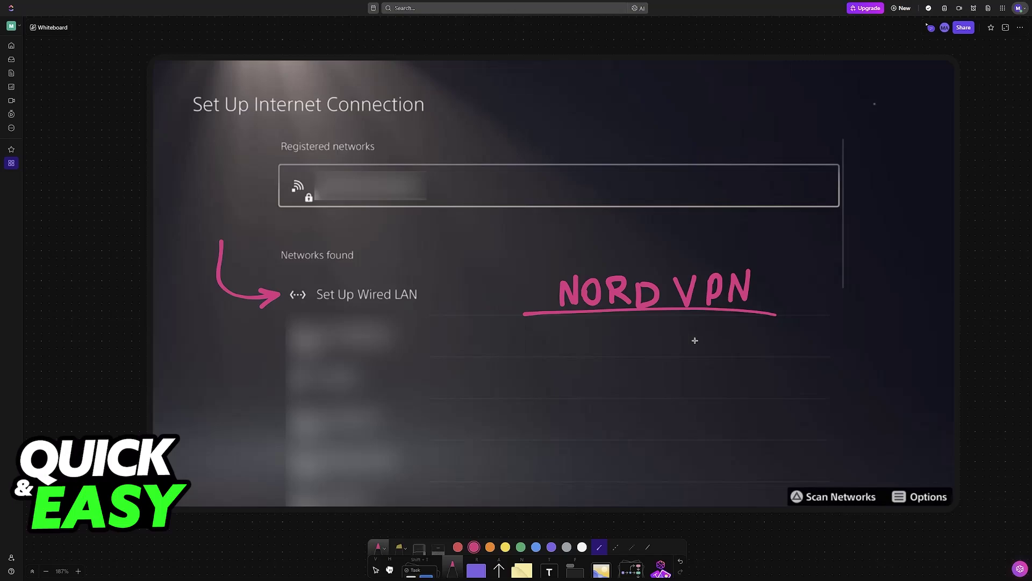